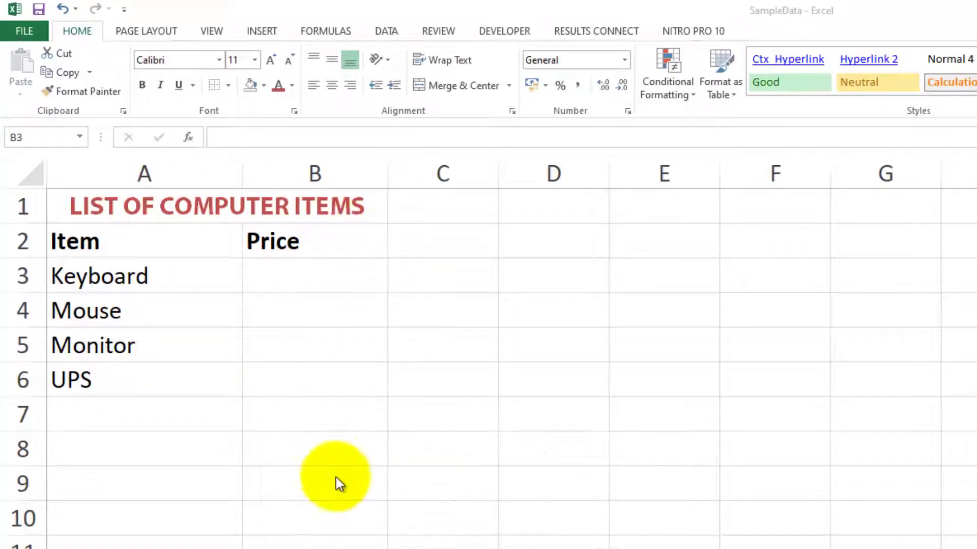
Enter 1000 as the Keyboard's price in cell B3.
left_click(159, 376)
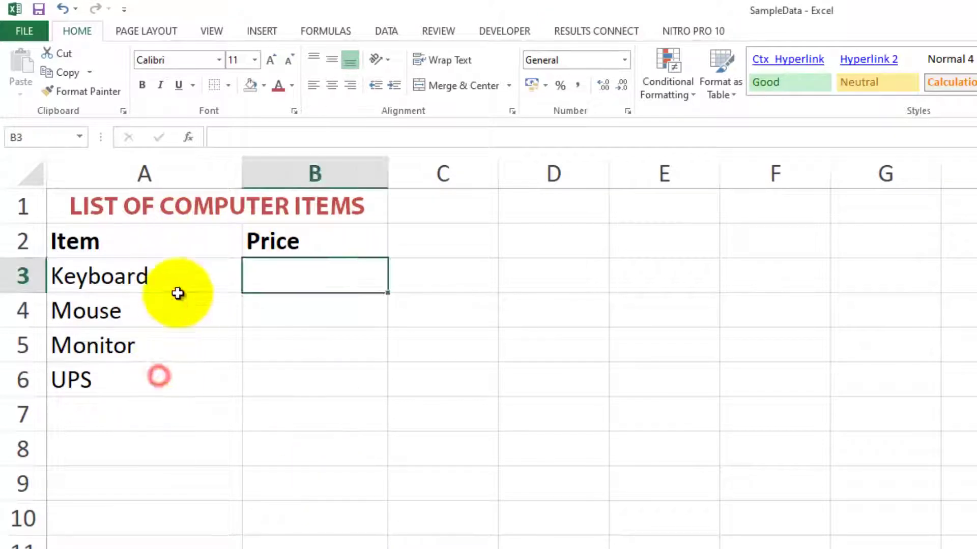
left_click(177, 285)
left_click(219, 336)
left_click(293, 283)
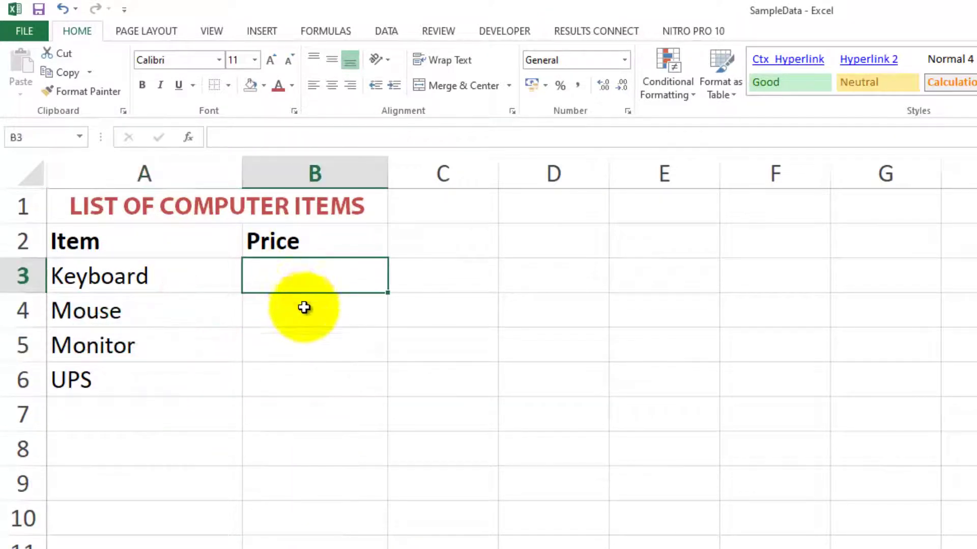
left_click(179, 307)
left_click(178, 273)
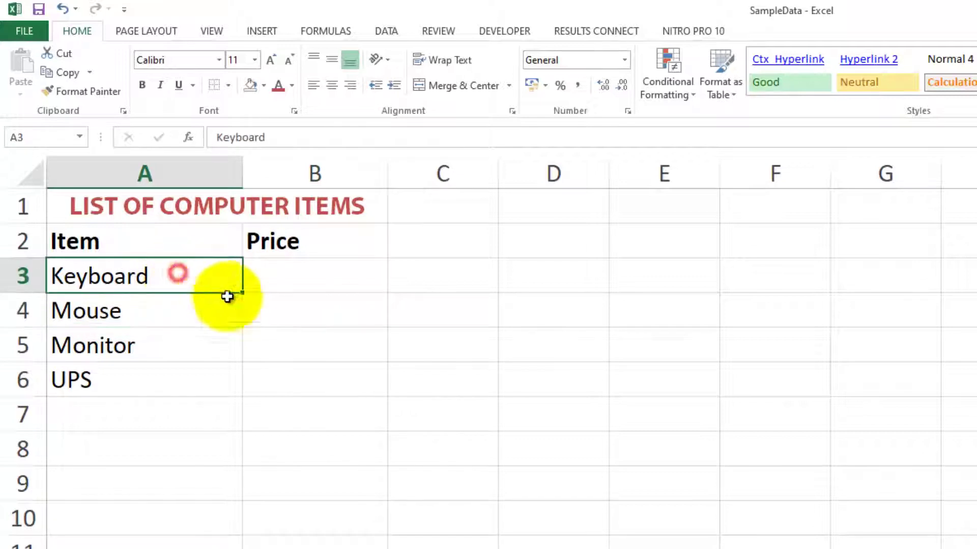
left_click(272, 286)
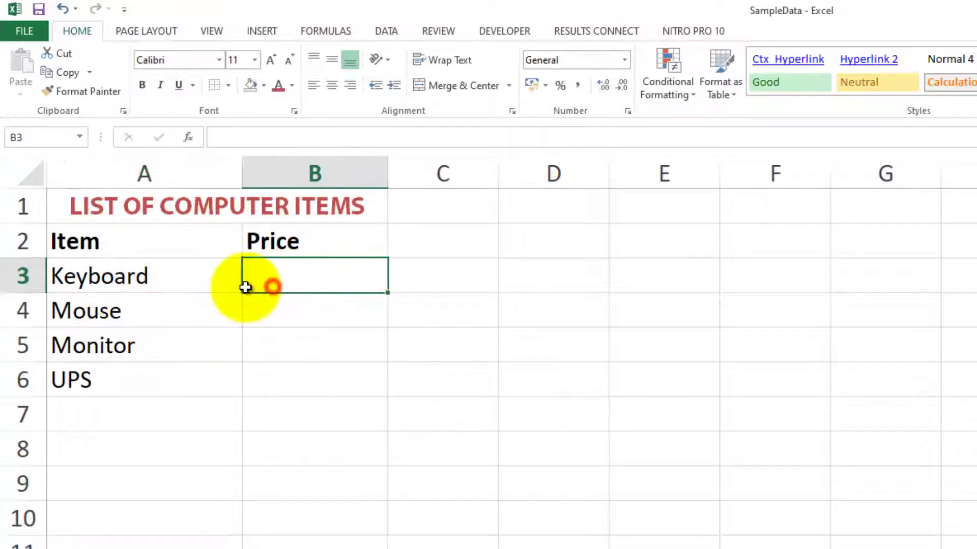
type("1000")
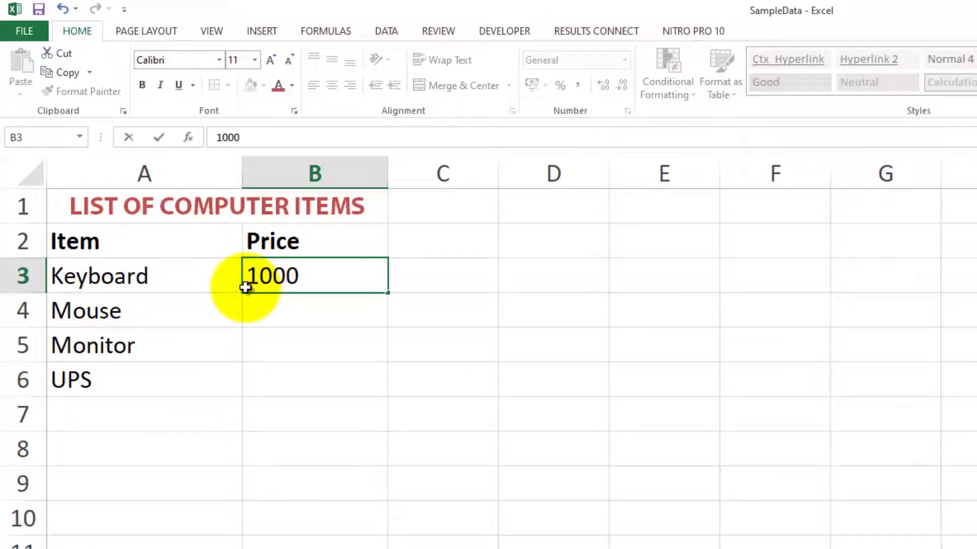
key("Return")
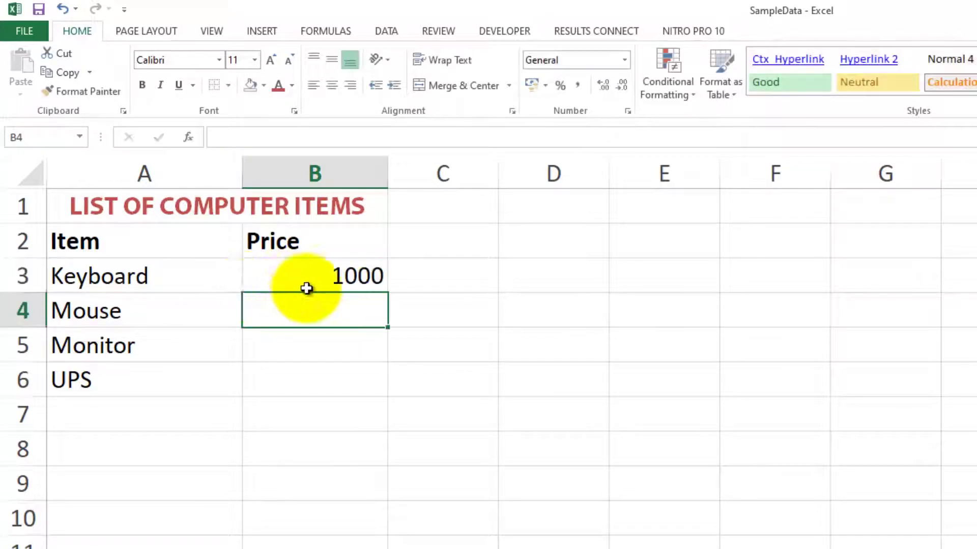
left_click(351, 278)
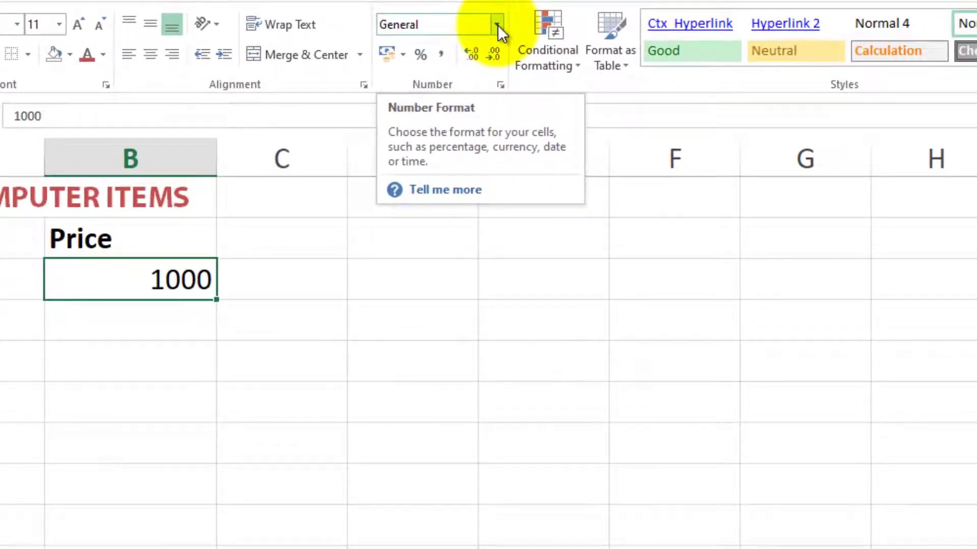
Apply the Currency number format to B3 so it reads Rs.1,000.00.
left_click(498, 25)
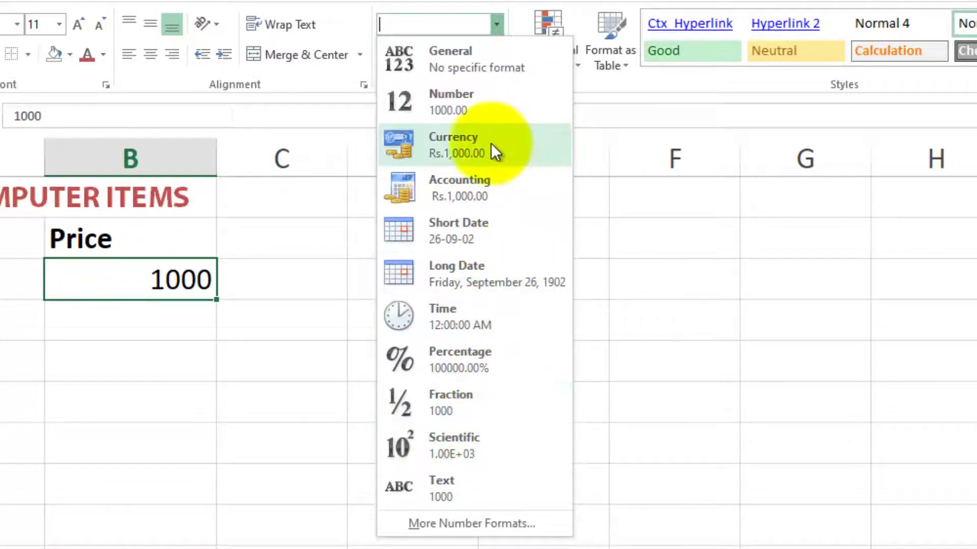
left_click(457, 153)
left_click(298, 356)
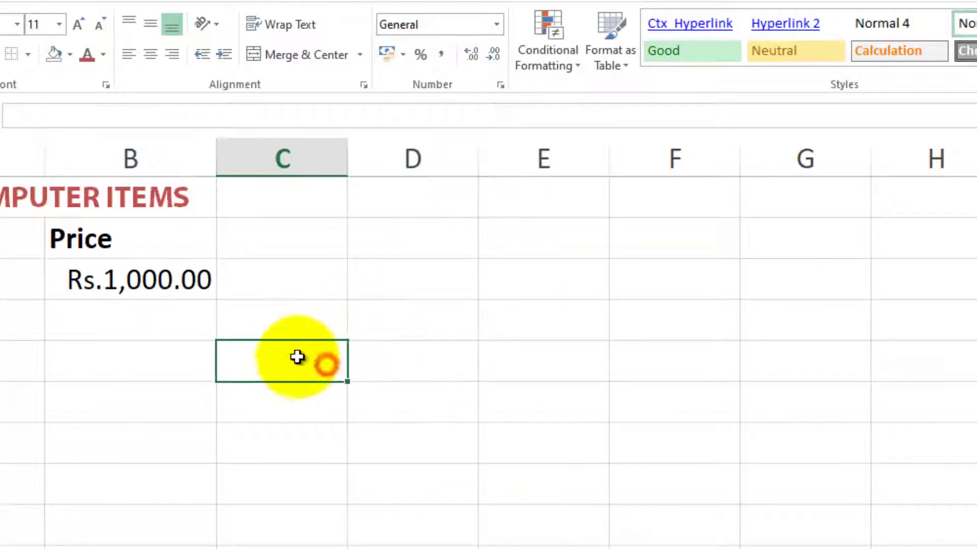
left_click(135, 279)
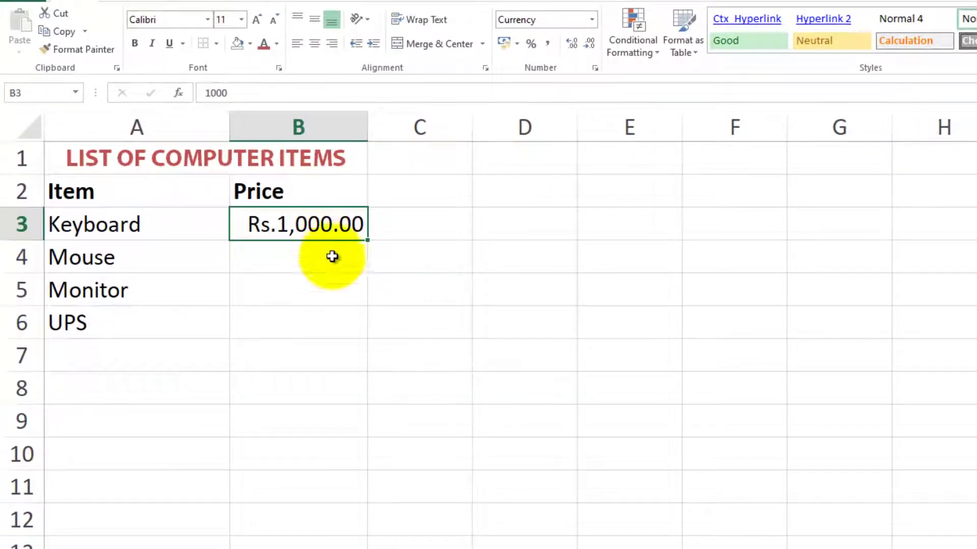
Enter prices 500, 20000 and 7500 in B4, B5 and B6.
left_click(335, 260)
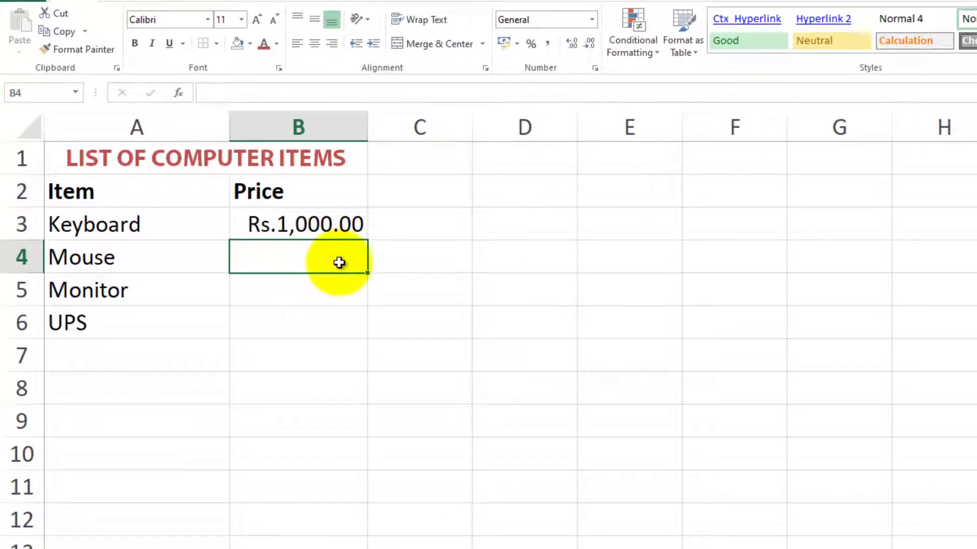
type("500")
key("Return")
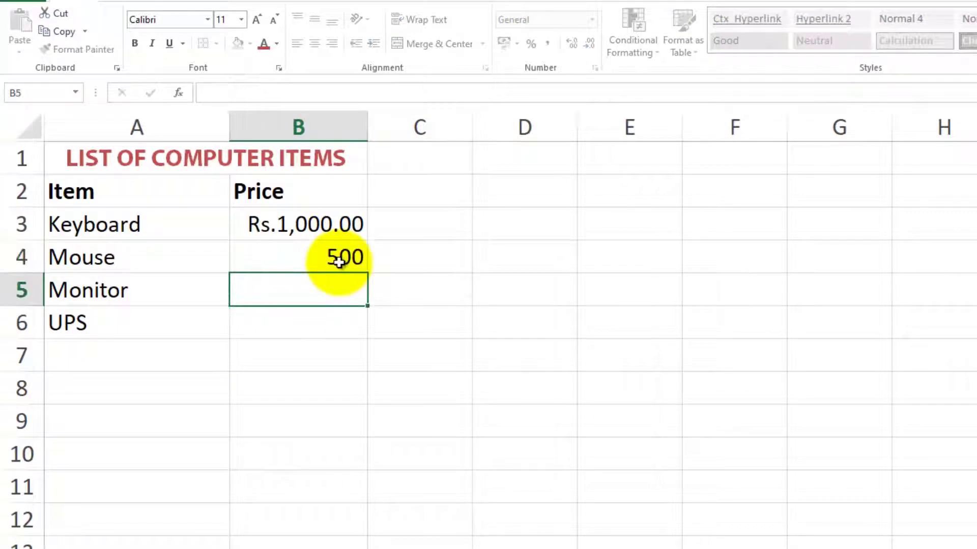
type("20000")
key("Return")
type("7500")
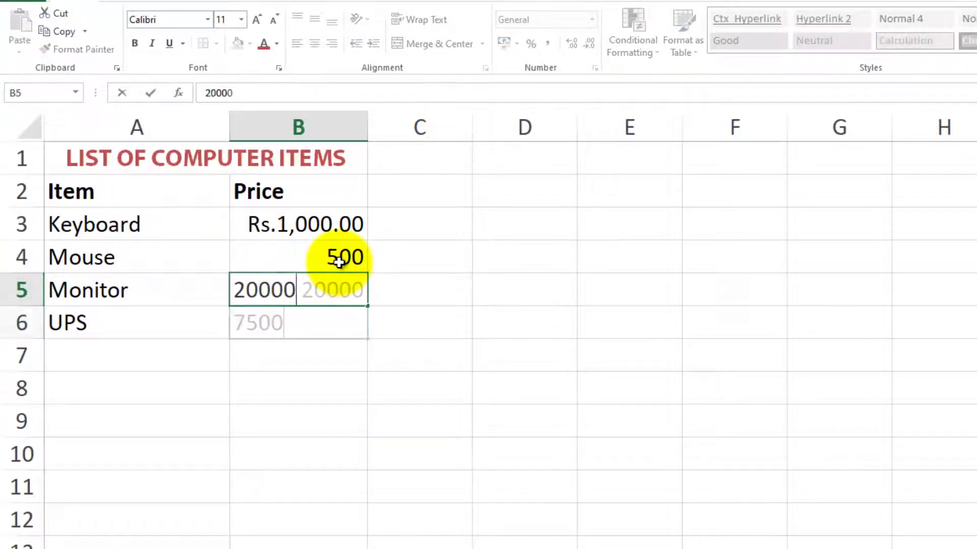
key("Return")
Compare the currency-formatted Keyboard price in B3 with the unformatted prices in B4:B6.
left_click(351, 226)
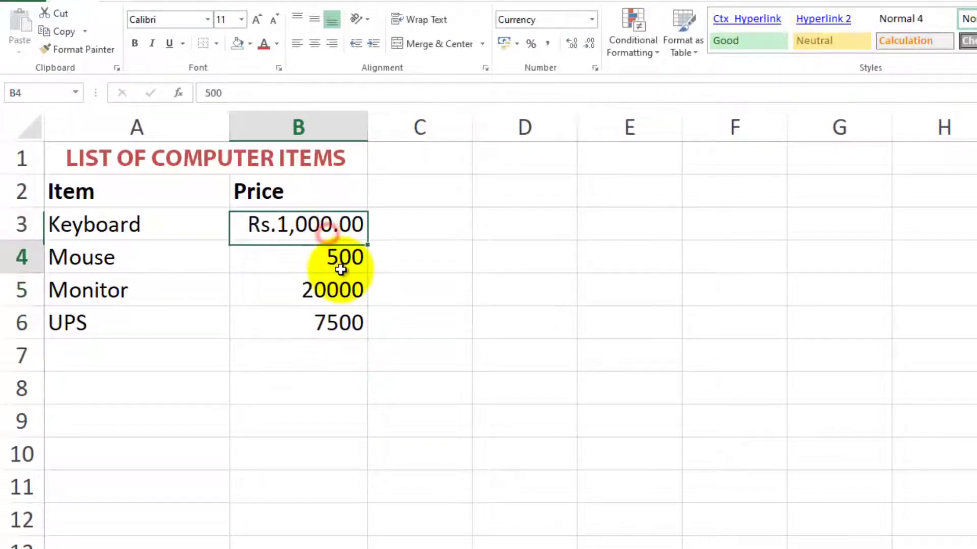
left_click(364, 262)
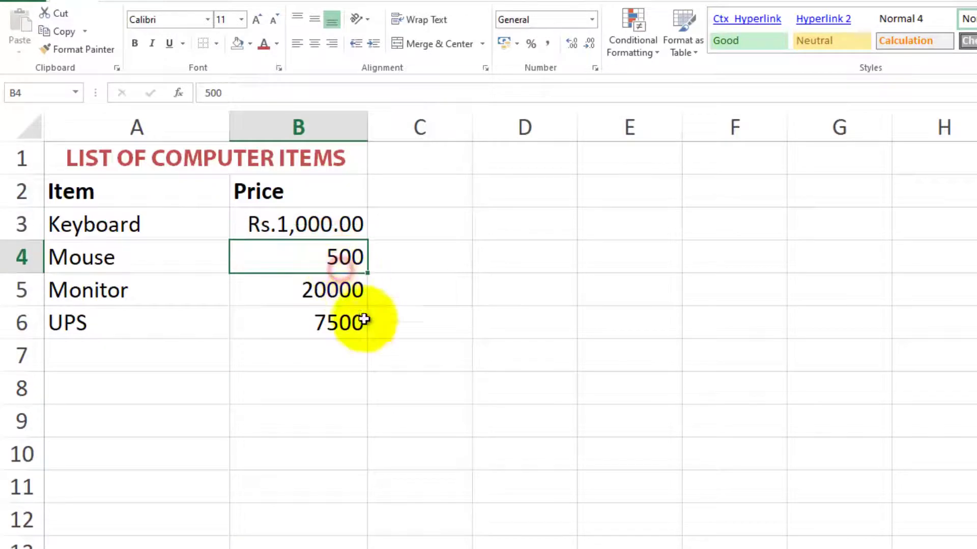
left_click(338, 327)
mouse_move(344, 258)
left_mouse_down()
mouse_move(332, 349)
mouse_move(346, 326)
left_mouse_up()
left_click(517, 321)
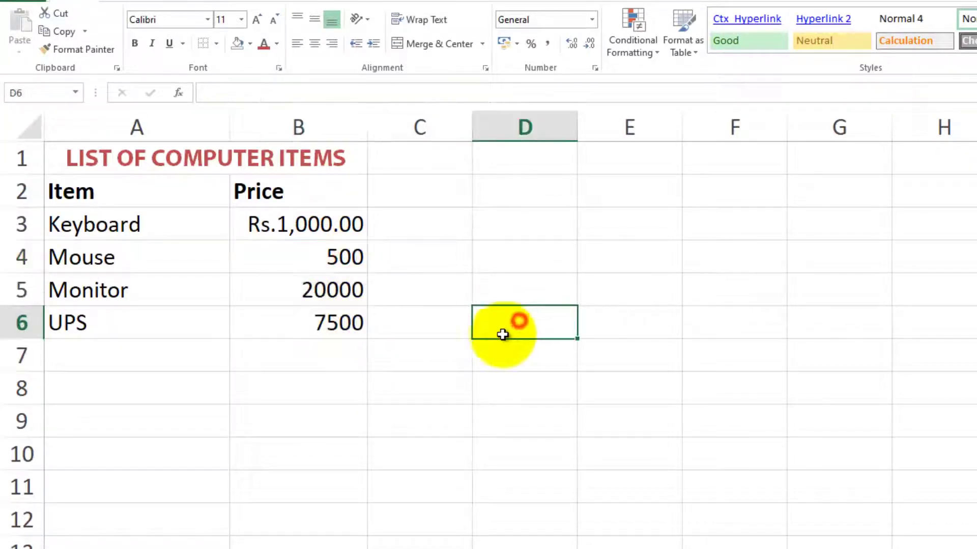
left_click(346, 236)
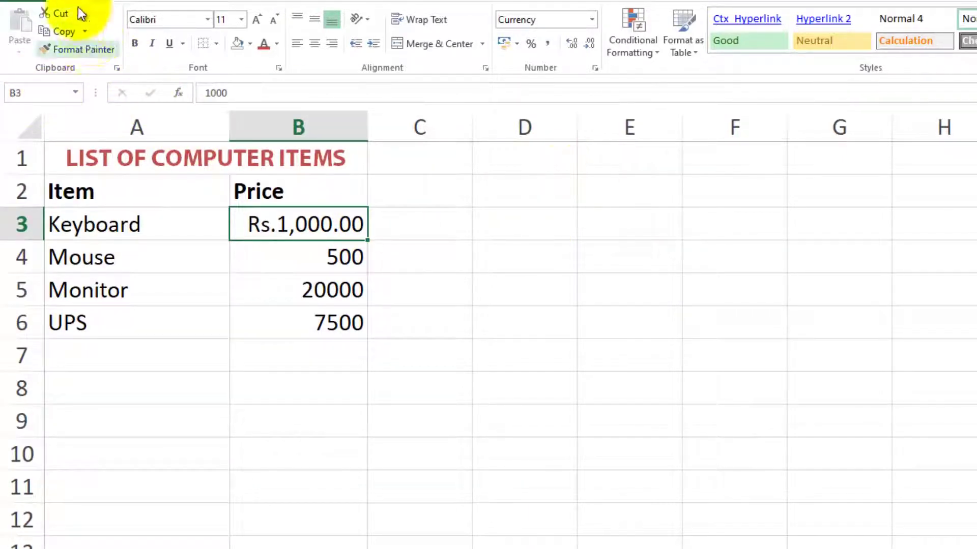
Copy B3's currency format onto B4:B6 with Format Painter, showing Rs.500.00, Rs.20,000.00 and Rs.7,500.00.
left_click(84, 48)
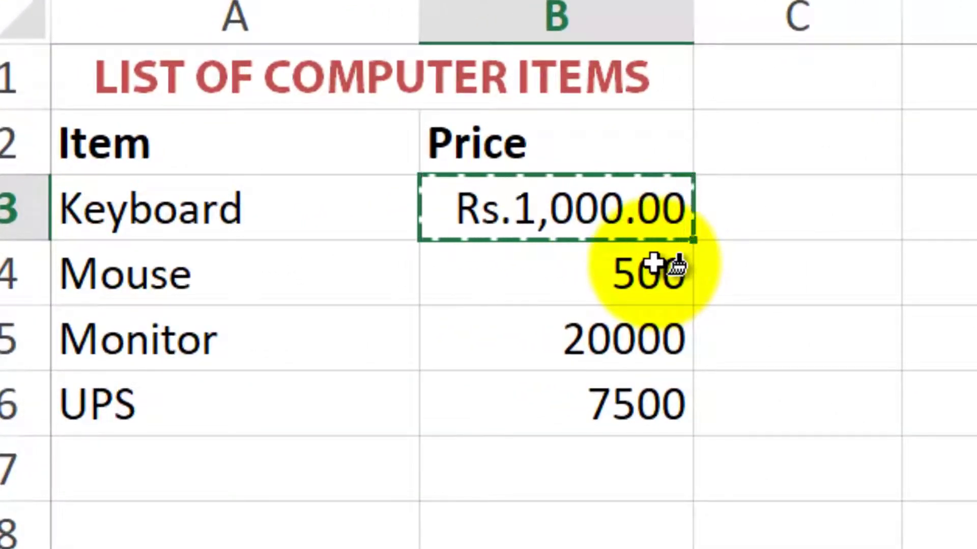
left_click_drag(653, 263, 647, 392)
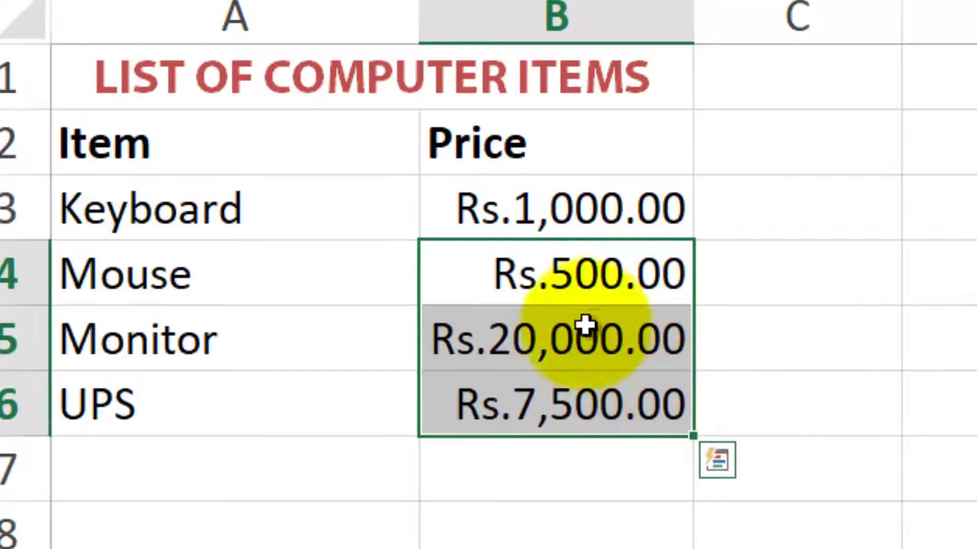
left_click(797, 350)
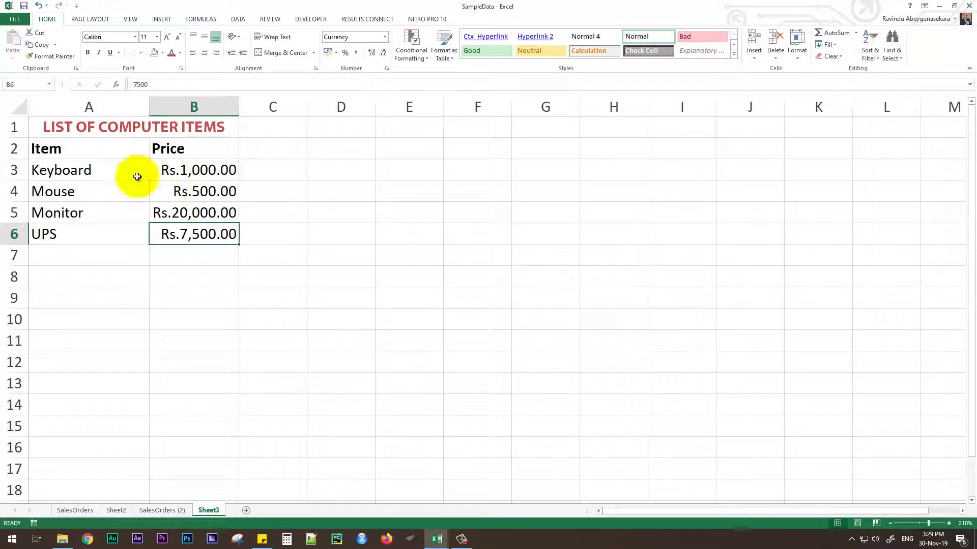
left_click(385, 37)
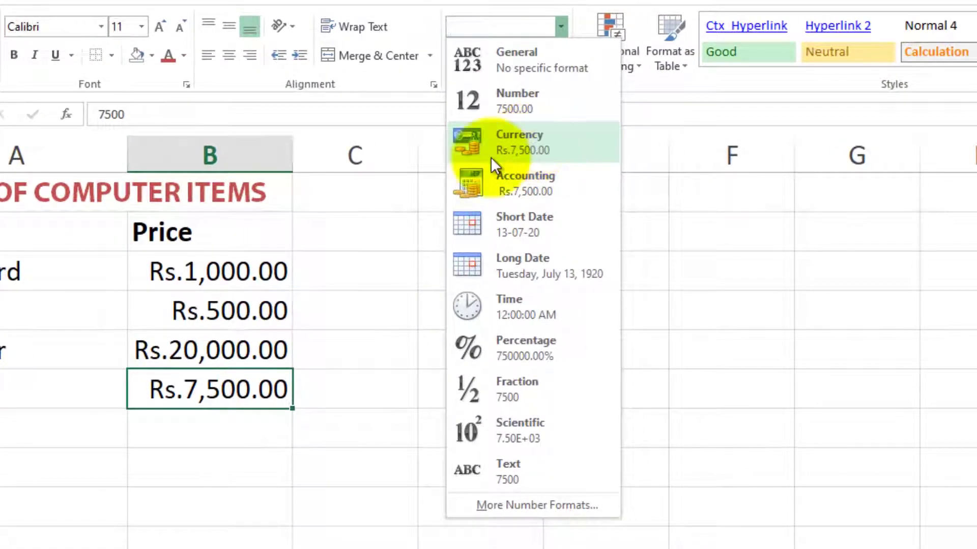
left_click(358, 313)
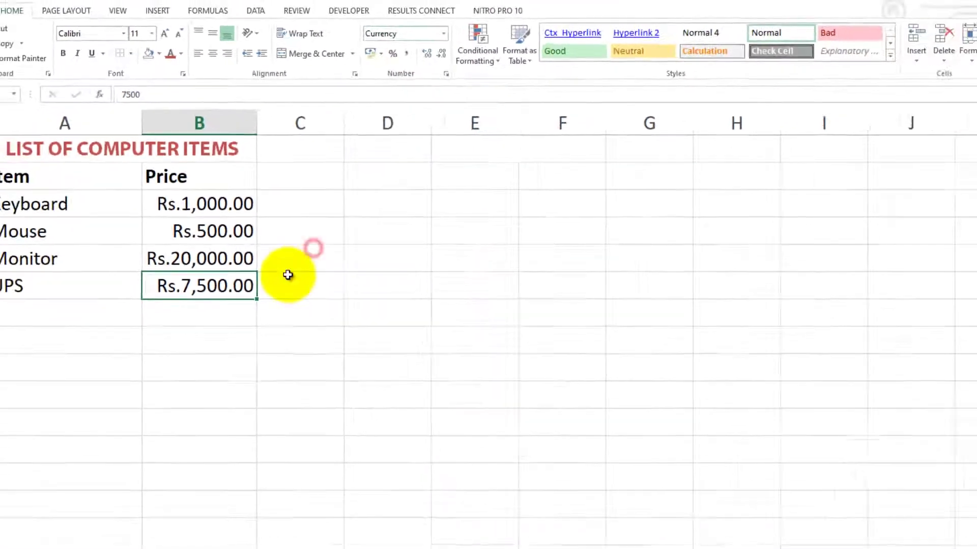
From the Start menu, go to Control Panel > Region > Additional settings.
key("super")
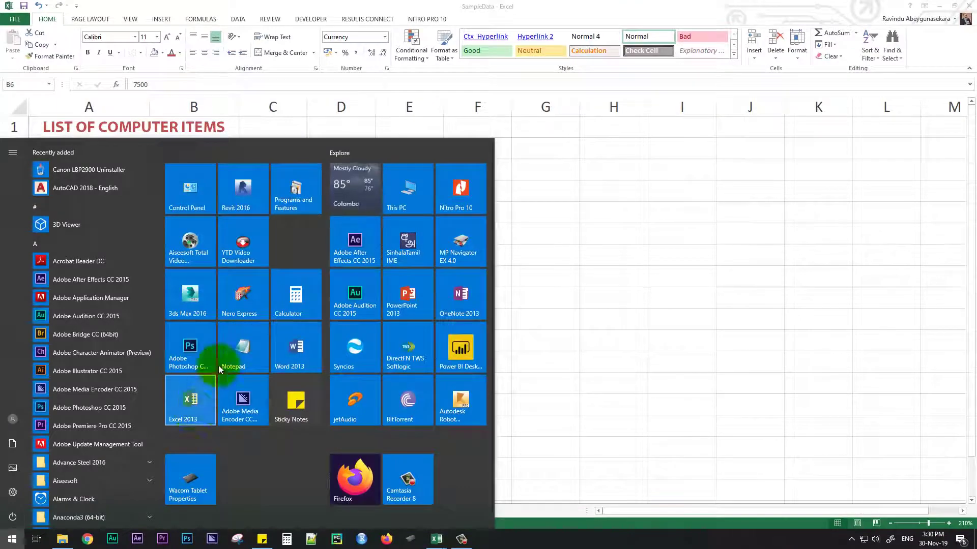
left_click(203, 212)
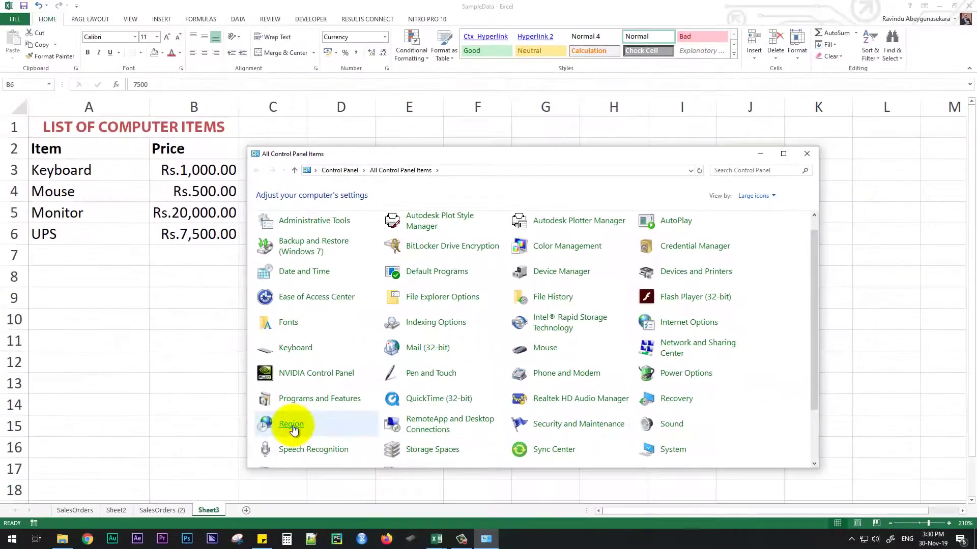
left_click(247, 437)
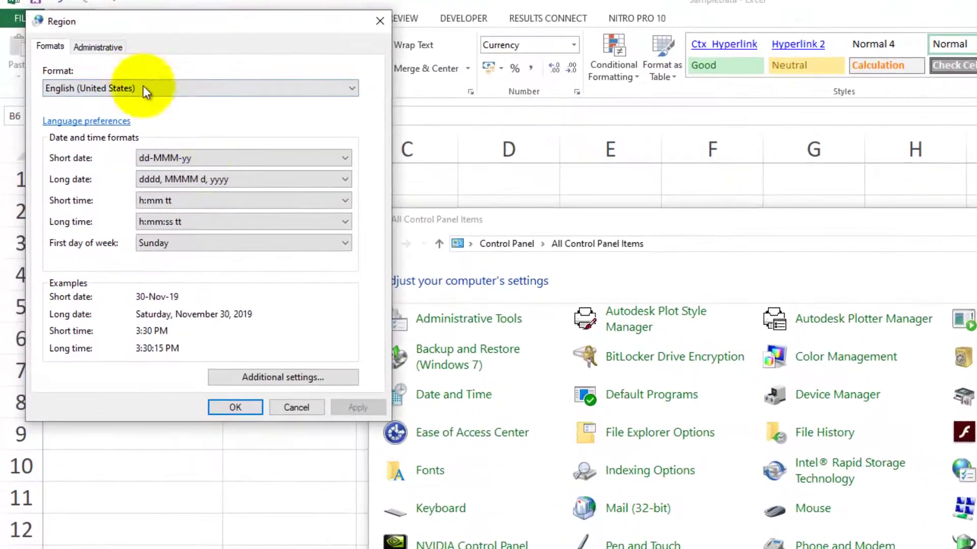
left_click(301, 376)
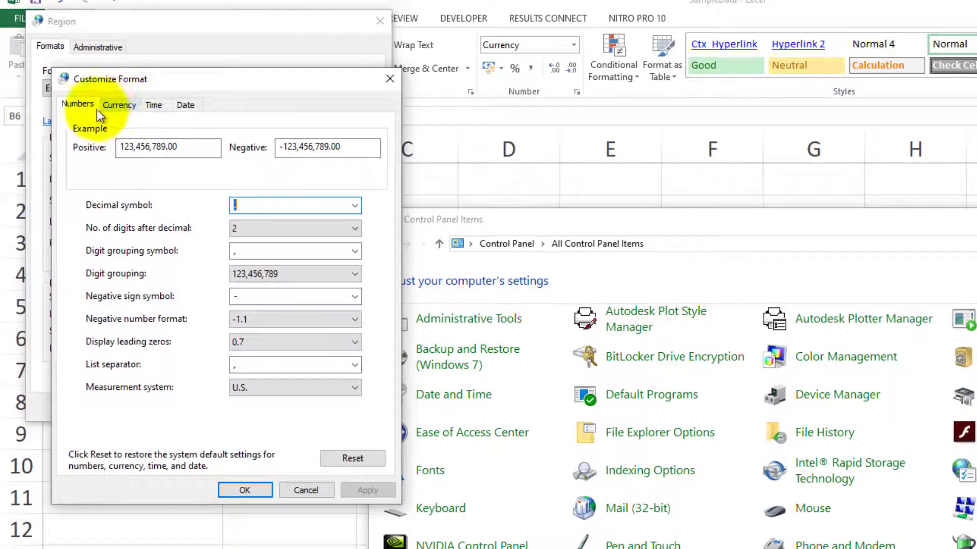
On the Currency tab, keep Rs. as currency symbol and '.' as decimal symbol, then confirm.
left_click(111, 106)
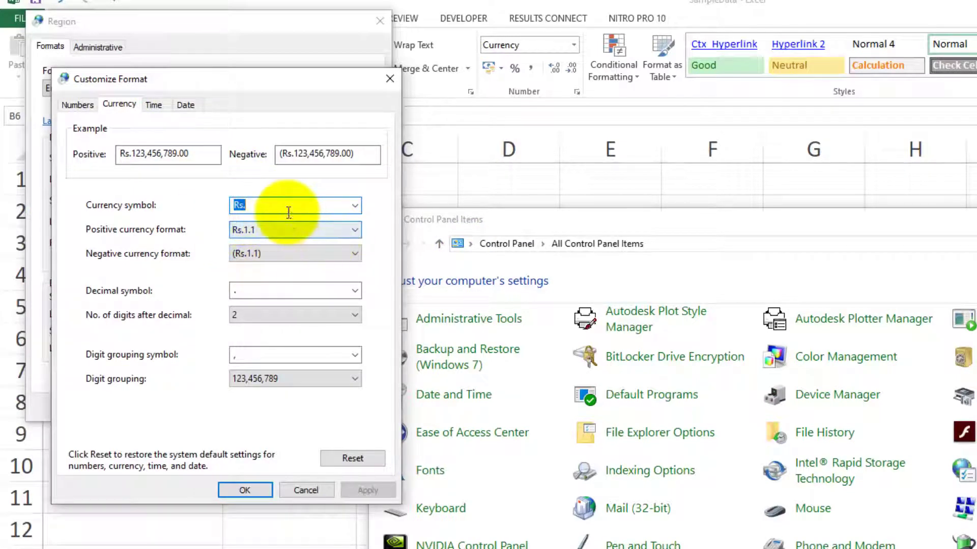
left_click(355, 206)
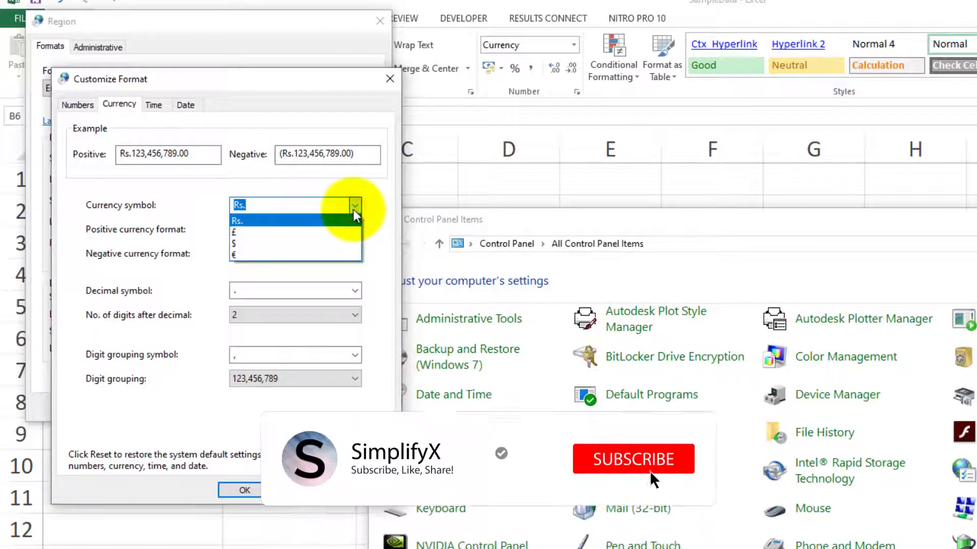
left_click(356, 206)
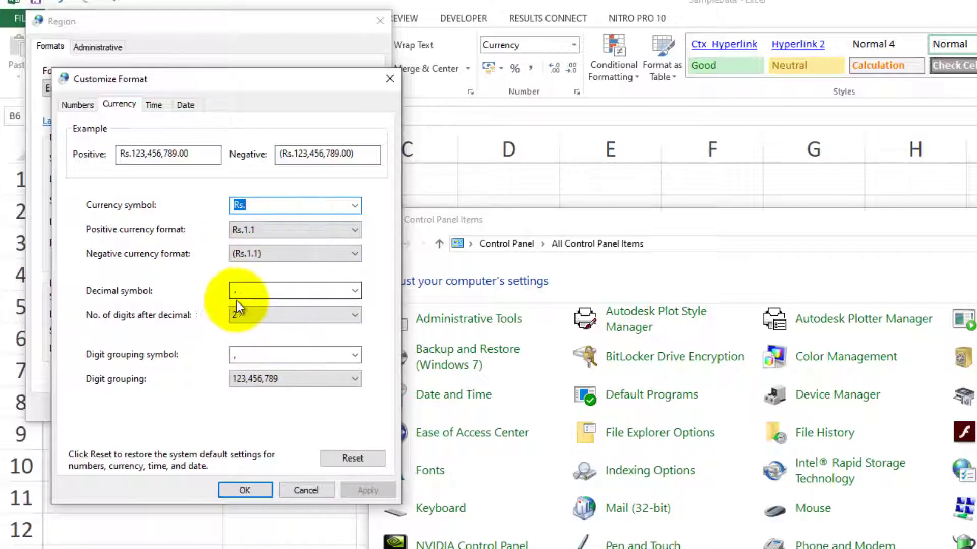
left_click(354, 291)
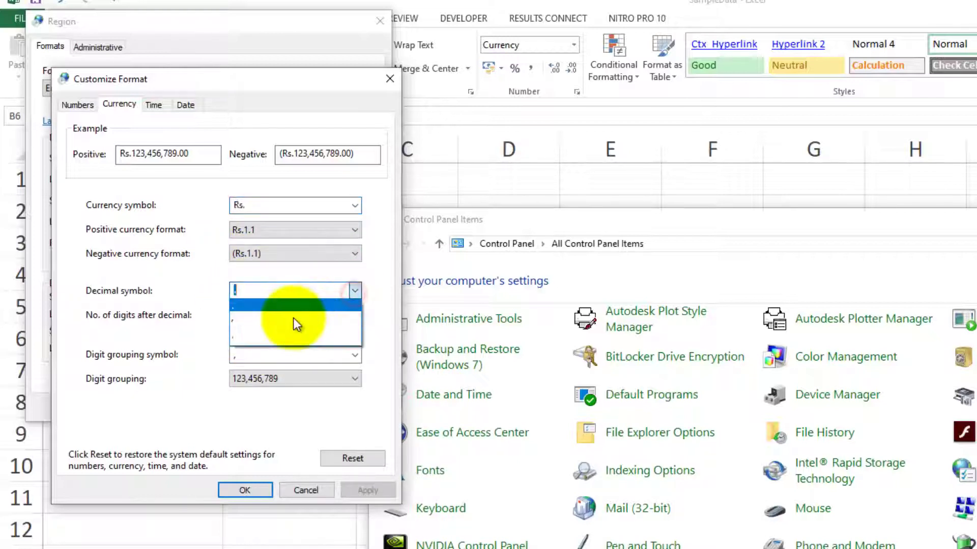
left_click(209, 276)
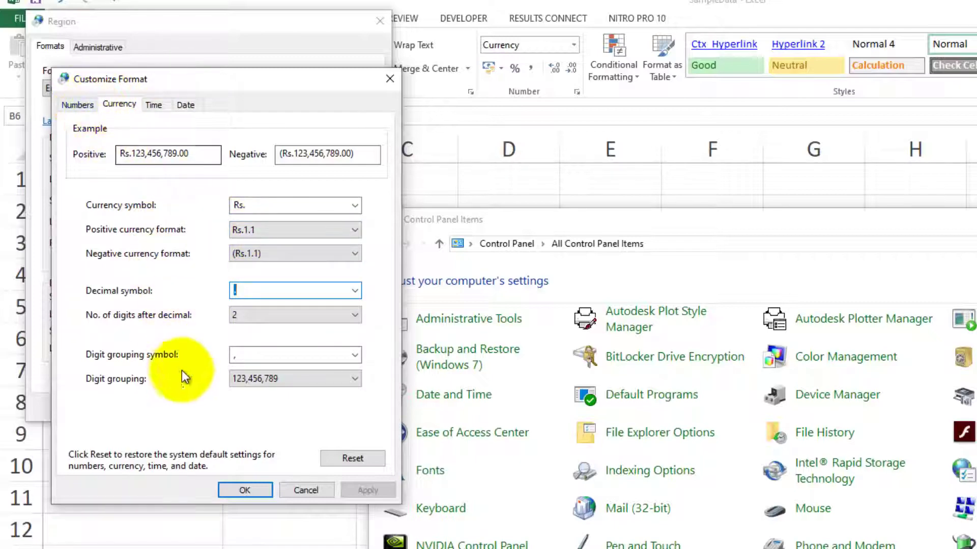
left_click(227, 487)
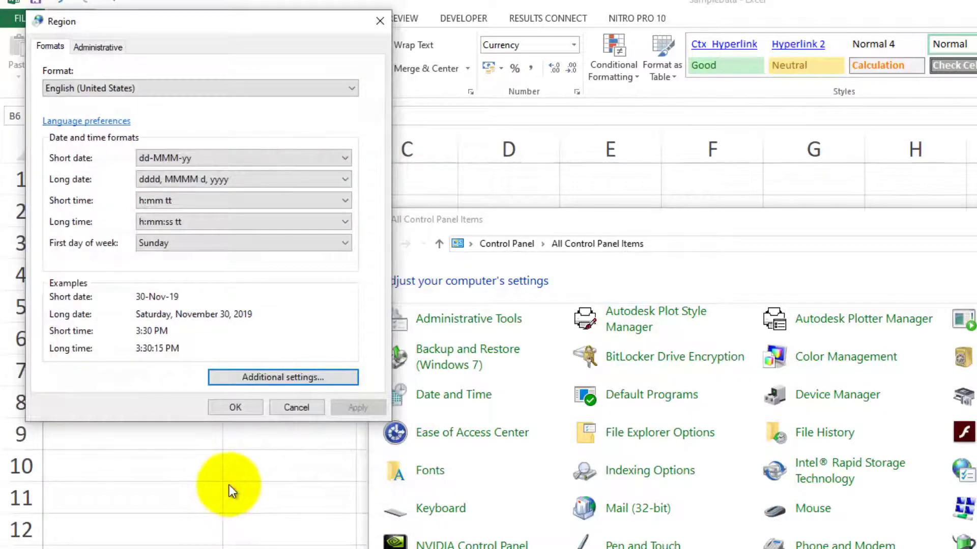
Confirm the Region settings, close Control Panel, and review Excel's number format list.
left_click(236, 407)
left_click(811, 148)
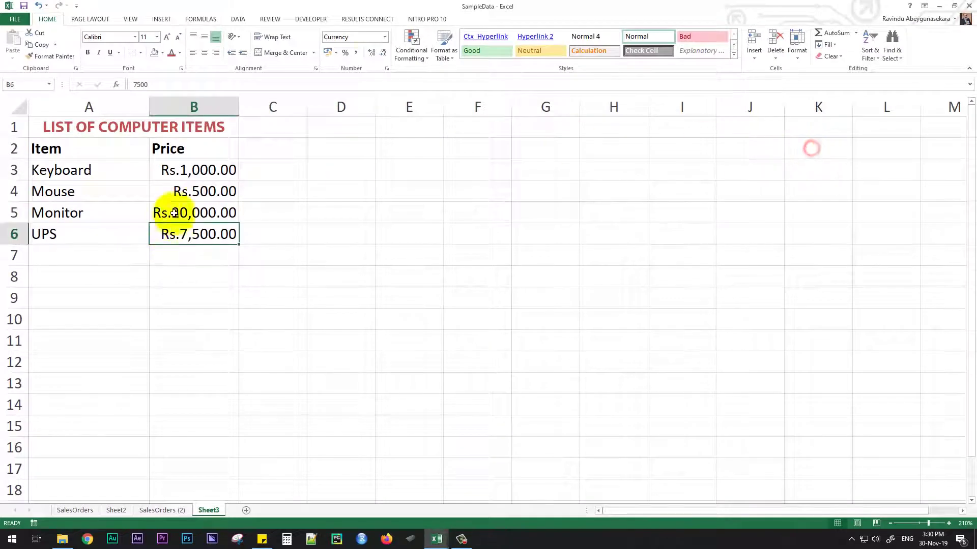
left_click(384, 37)
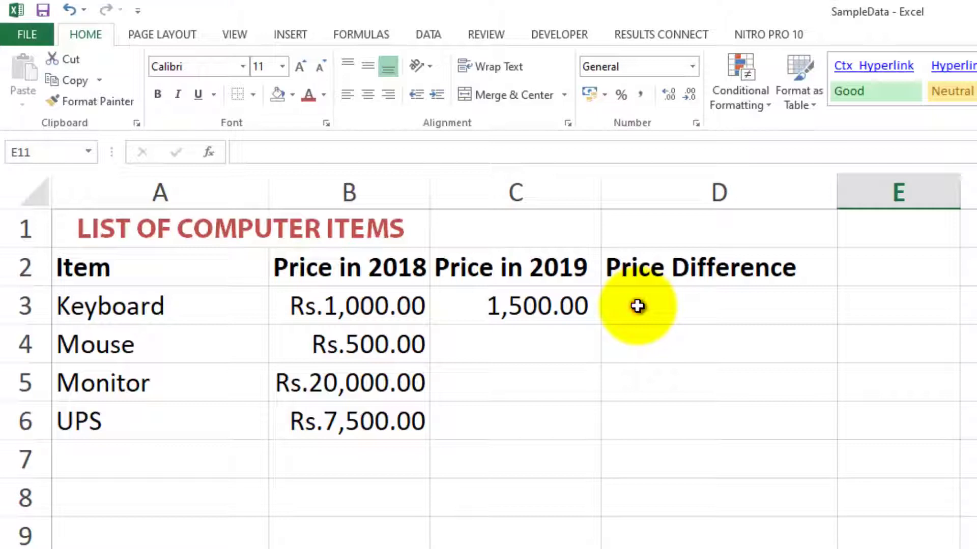
Enter the formula =B3-C3 in D3, giving the Keyboard a difference of -Rs.500.00.
left_click(637, 306)
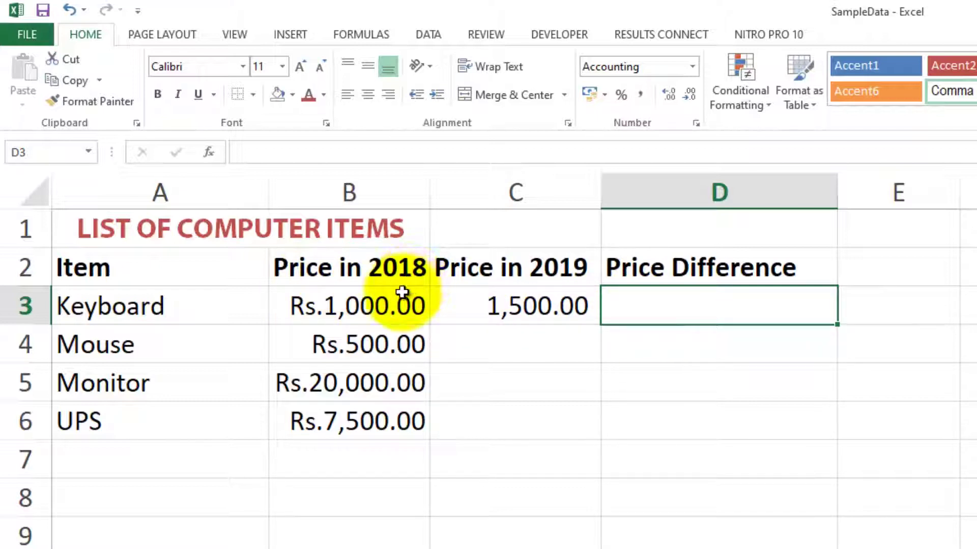
type("=")
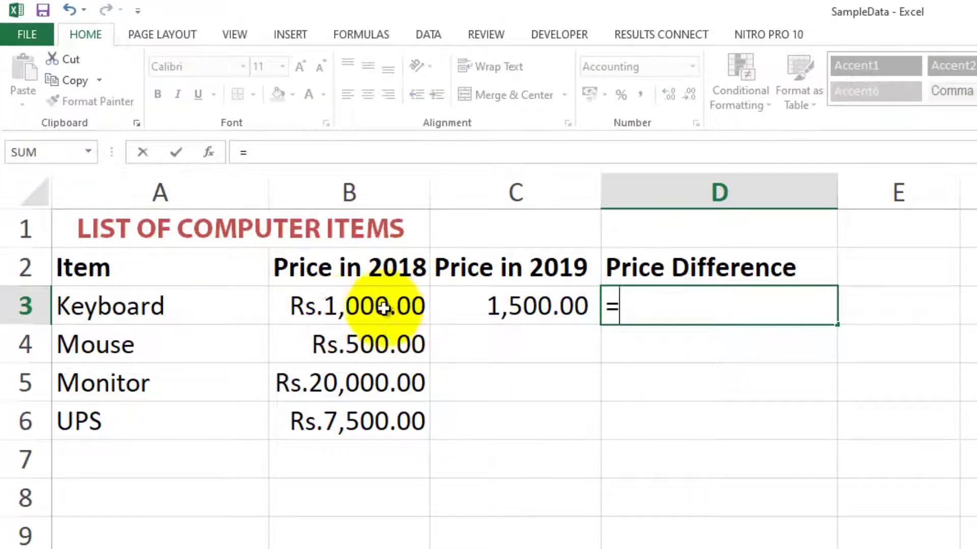
left_click(338, 311)
type("-")
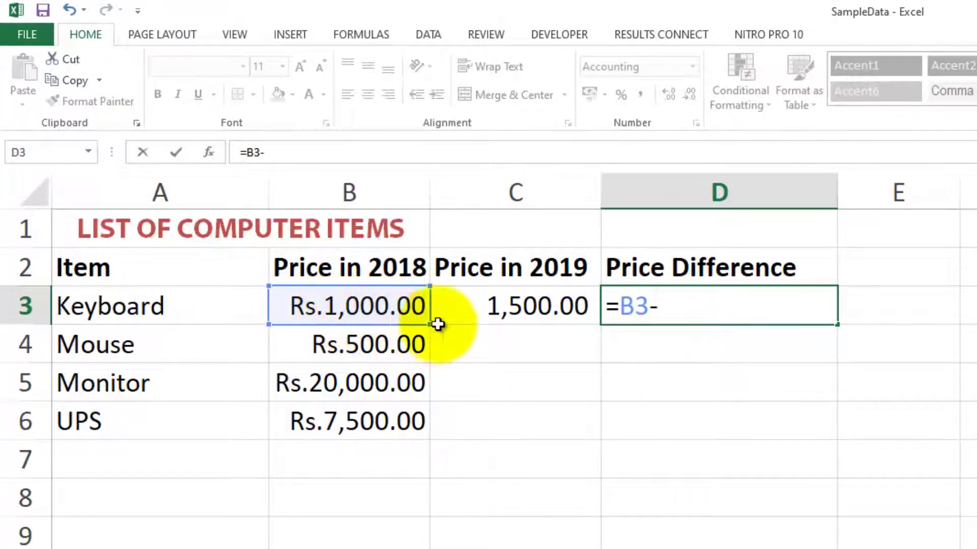
left_click(453, 312)
key("Return")
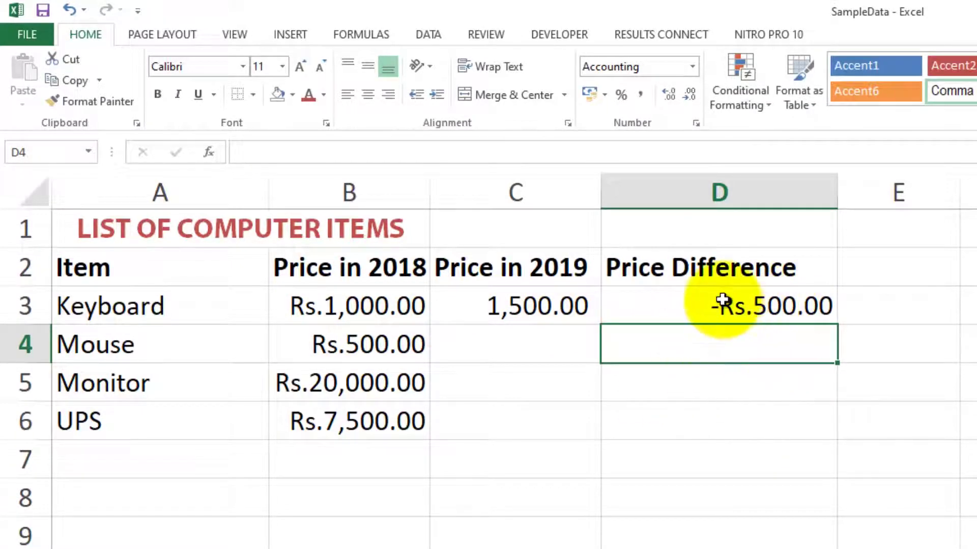
left_click(722, 303)
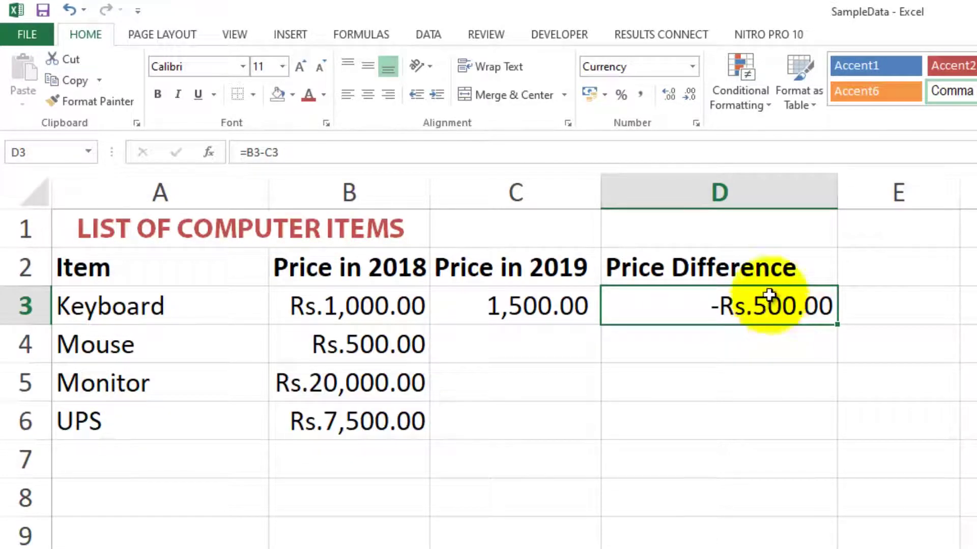
left_click(693, 71)
Format D3 as Currency with the red parenthesised negative style, showing (Rs.500.00).
left_click(693, 71)
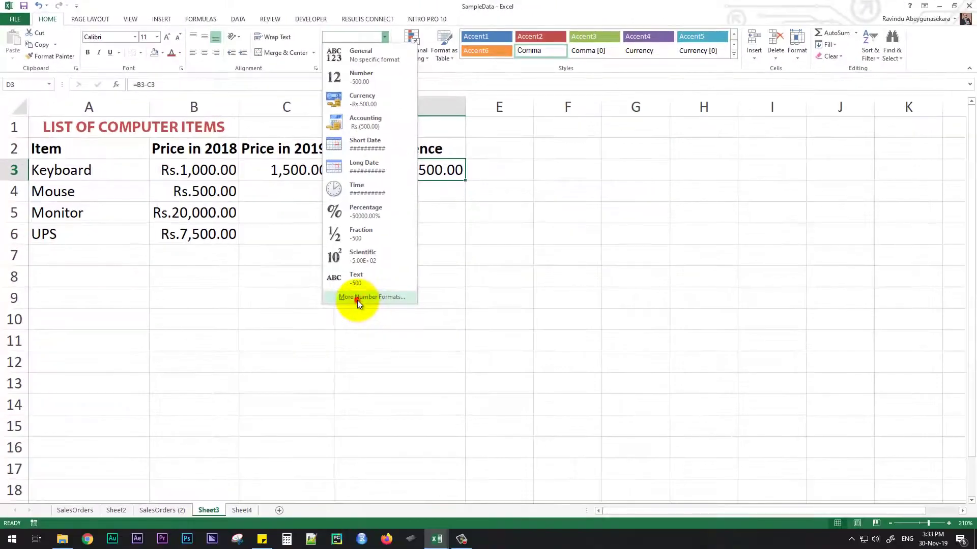
left_click(428, 361)
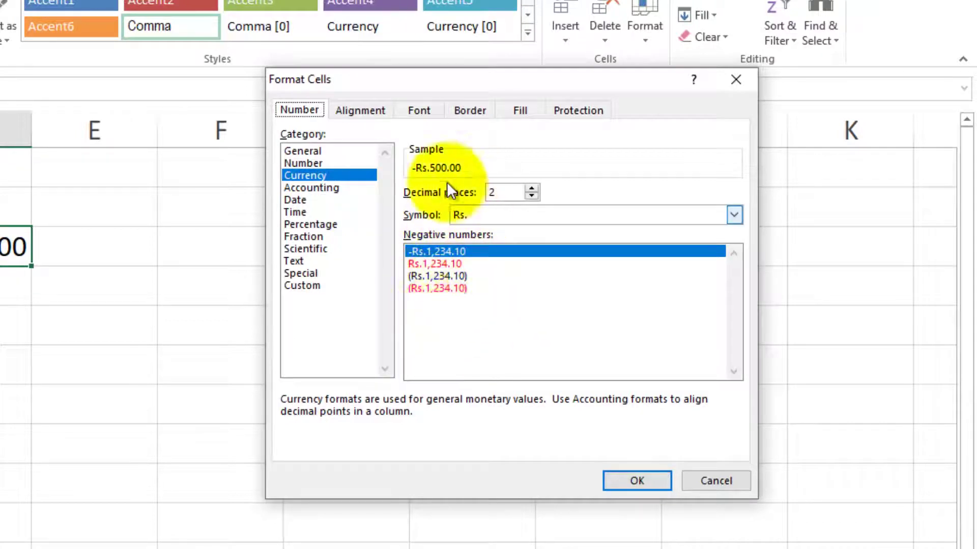
left_click(433, 265)
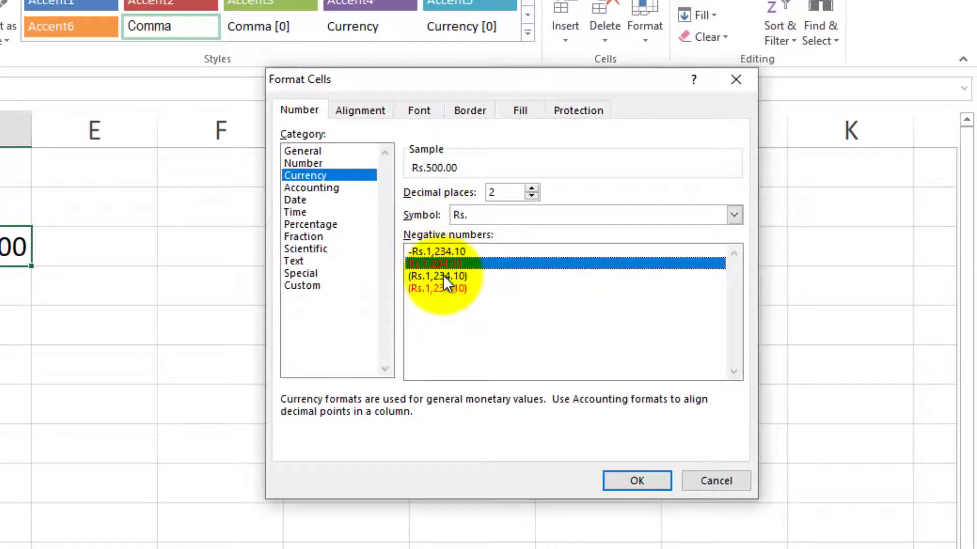
left_click(435, 288)
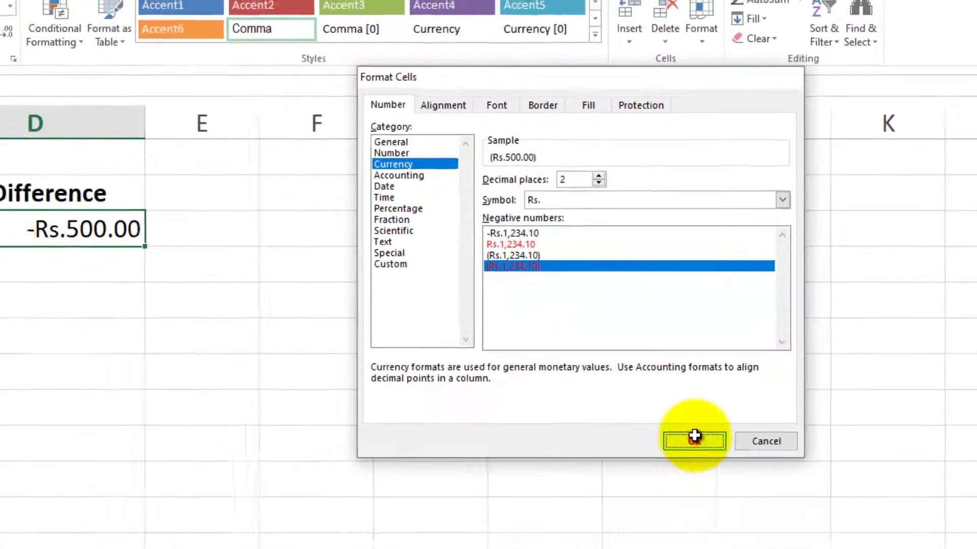
left_click(637, 481)
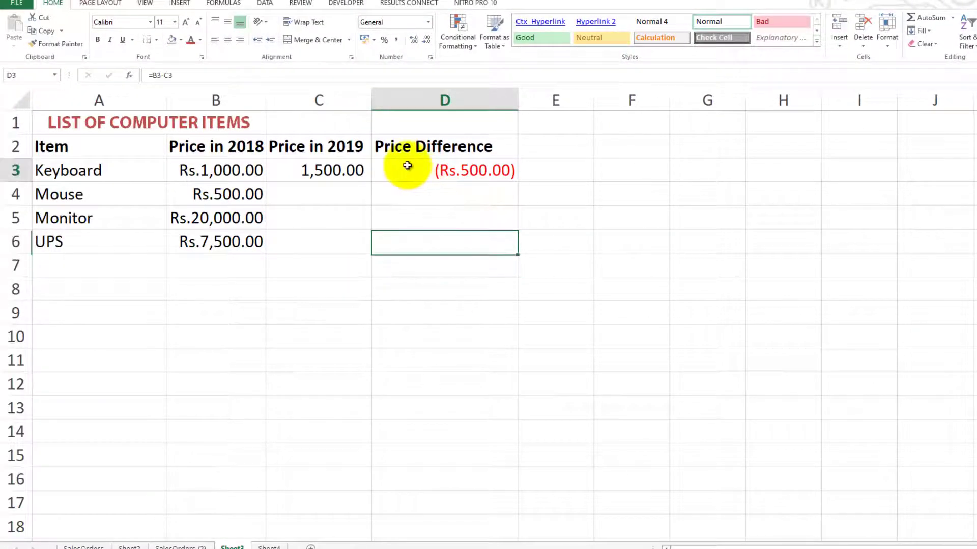
Copy D3's red parenthesised currency format onto D4:D6 with Format Painter.
left_click(405, 168)
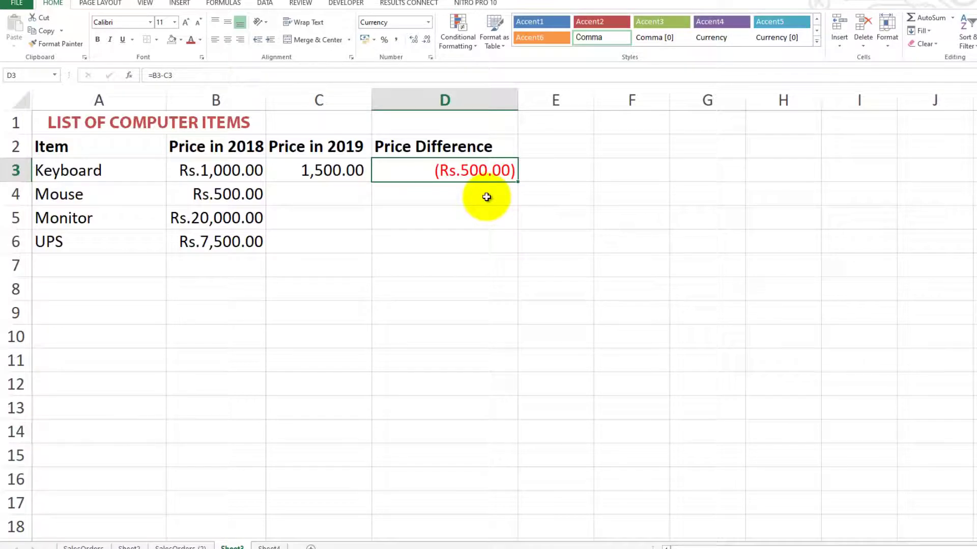
left_click(482, 189)
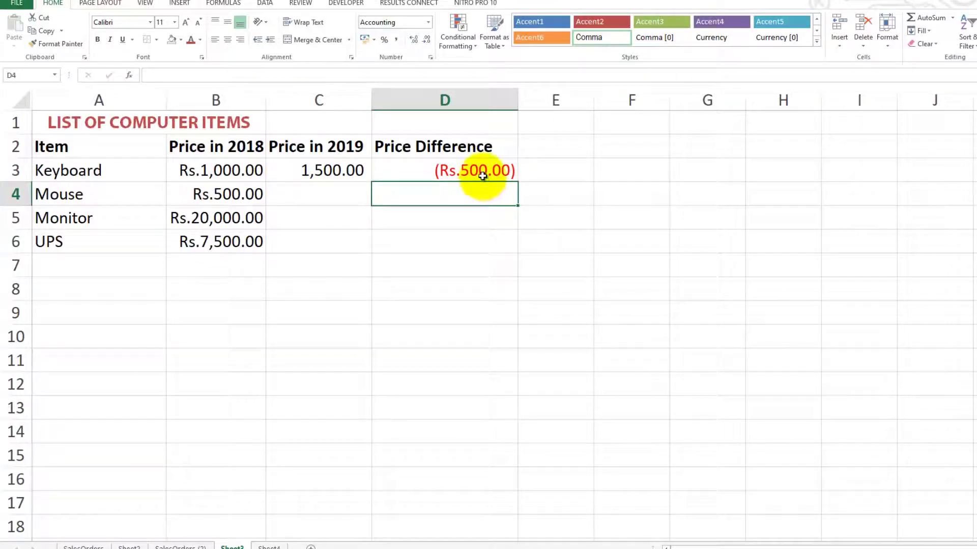
left_click(482, 175)
left_click(61, 45)
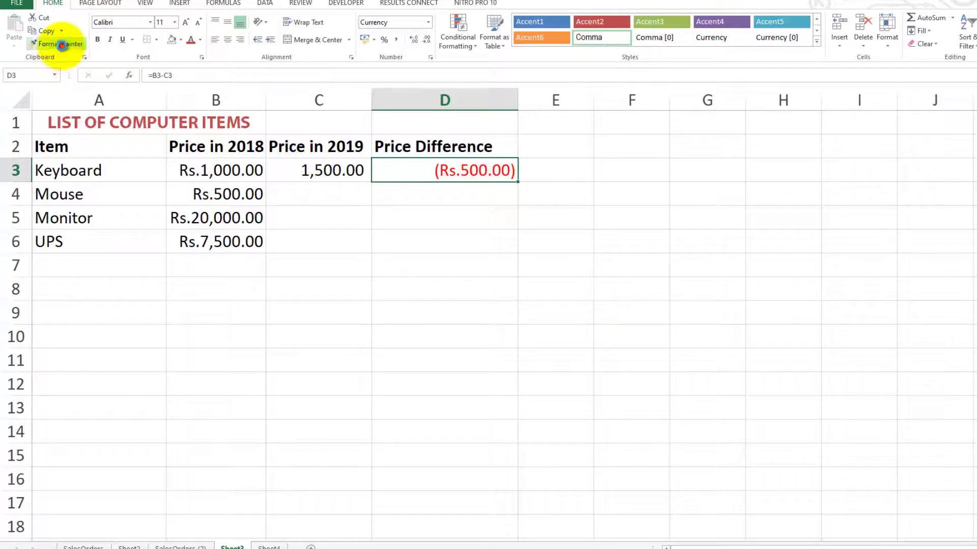
left_click_drag(471, 189, 475, 241)
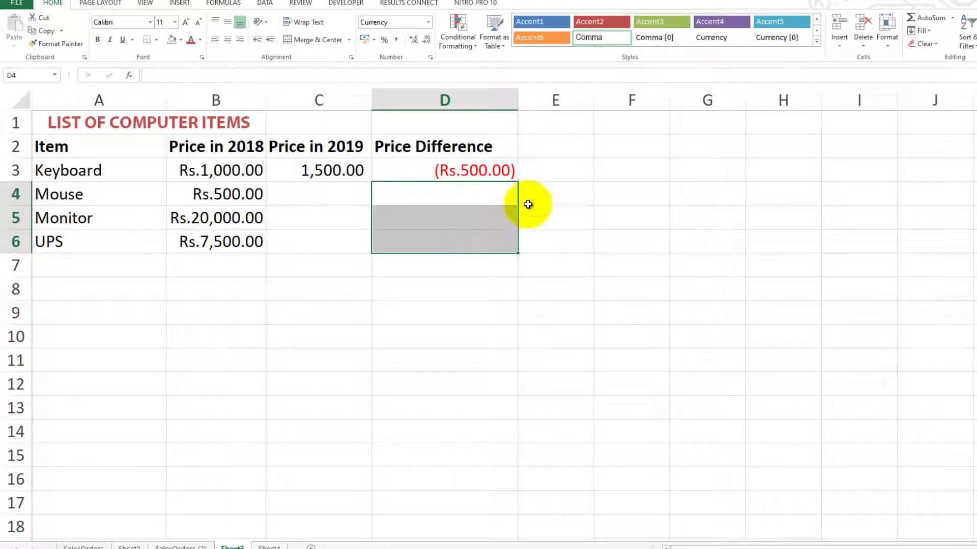
Enter -600 in D4 so the Mouse difference shows (Rs.600.00).
left_click(468, 197)
type("-")
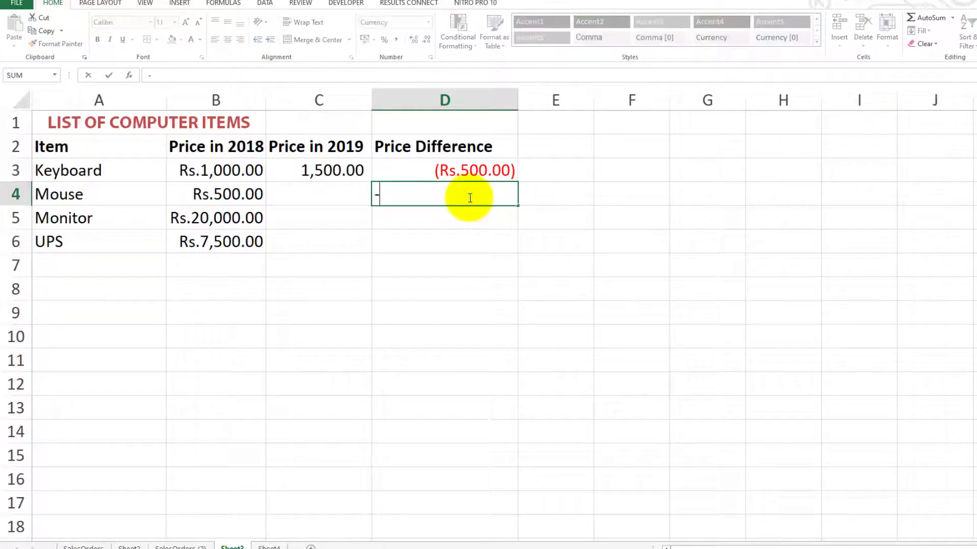
type("00")
key("Return")
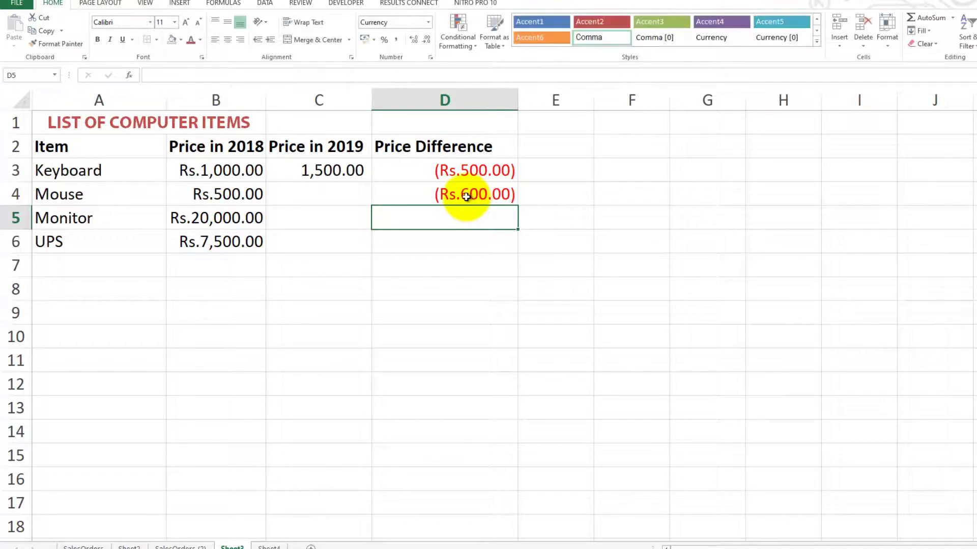